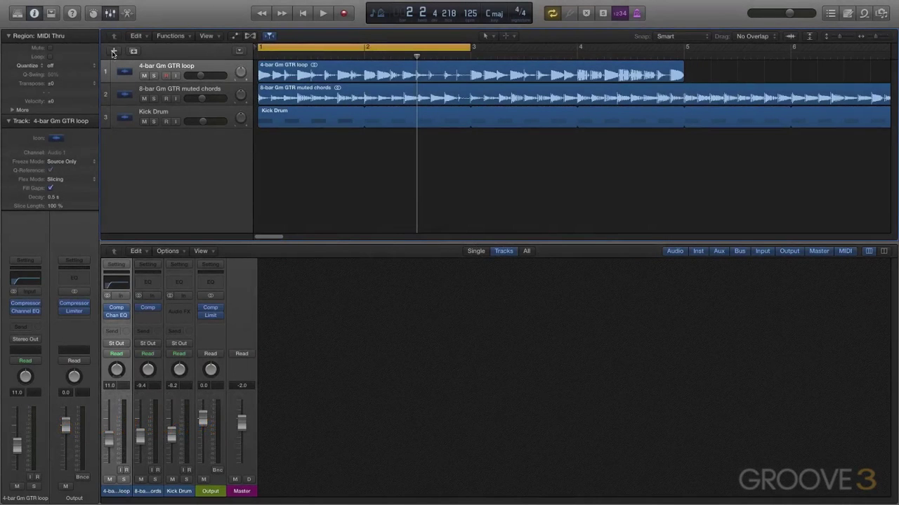
Create a new software instrument track, Inst 1, and move it to the bottom of the track list
click(113, 51)
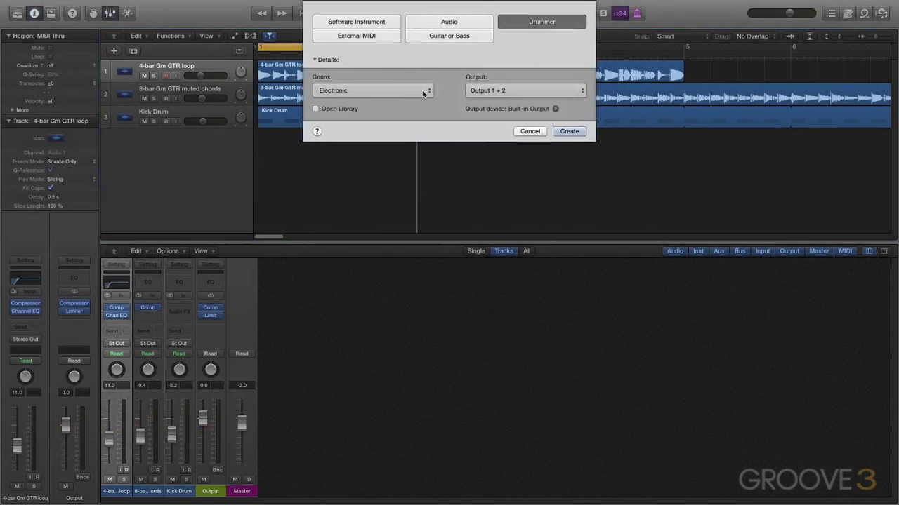
click(372, 23)
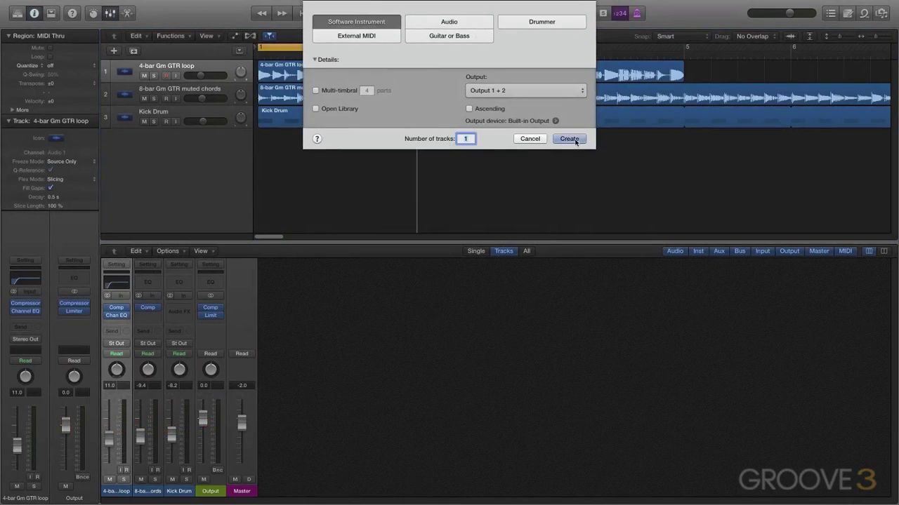
click(575, 141)
drag(167, 96, 157, 76)
Load the EXS24 (Sampler) in stereo on the Inst 1 track
click(152, 135)
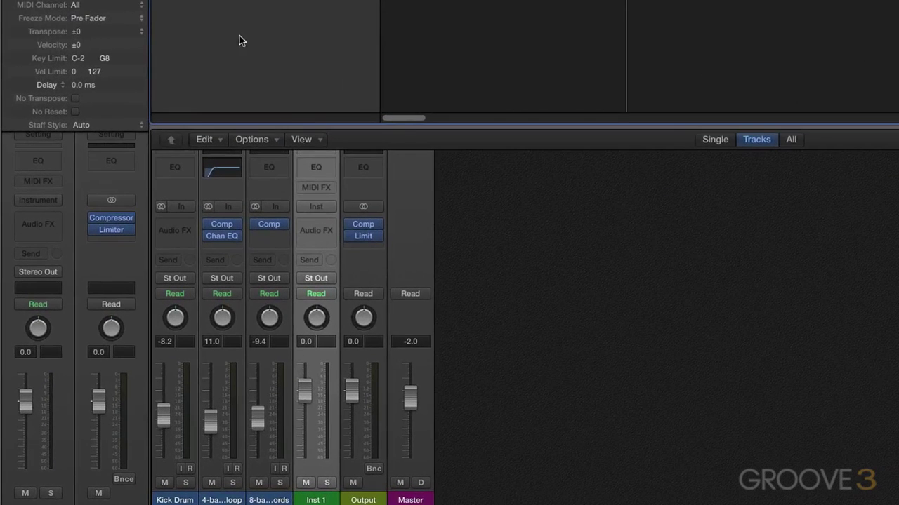
click(321, 205)
mouse_move(358, 302)
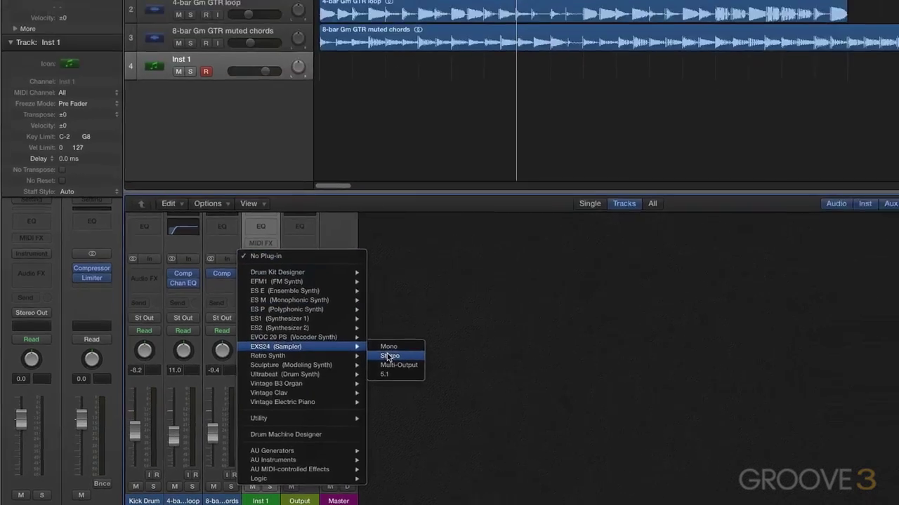
click(388, 356)
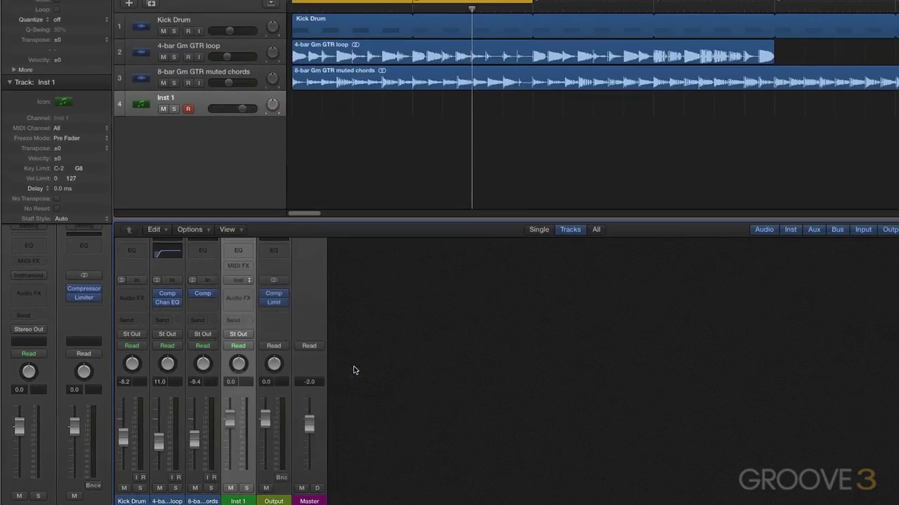
Set the EXS24 window to 100% size and position it lower and to the right
drag(354, 0, 594, 79)
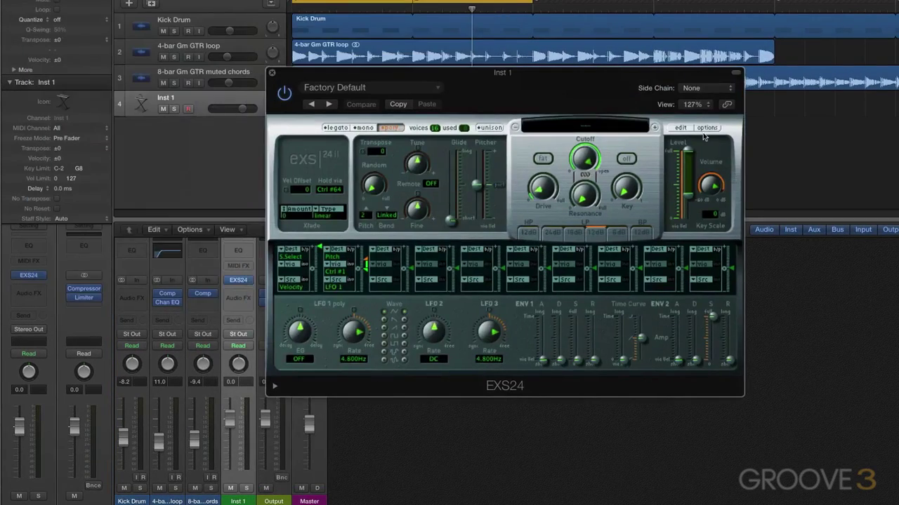
click(694, 104)
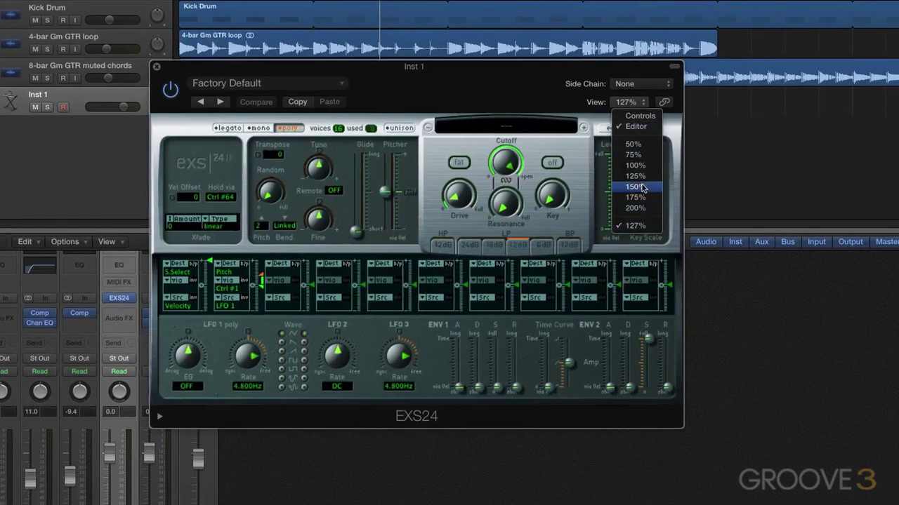
click(635, 165)
drag(431, 72, 477, 123)
Load Factory > Drums & Percussion > Single Drums > Snares > Electronic Snares > Electronic Snare D1 42 into EXS24
click(478, 178)
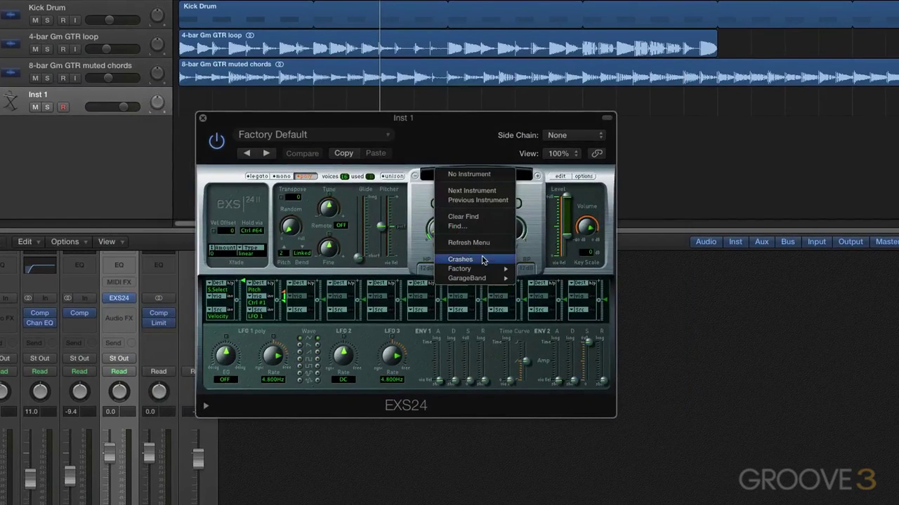
mouse_move(487, 270)
mouse_move(531, 273)
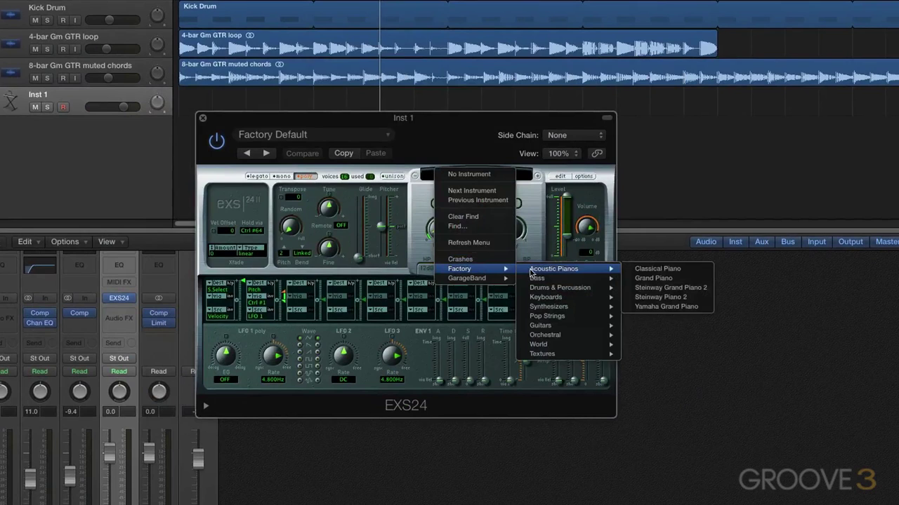
mouse_move(580, 292)
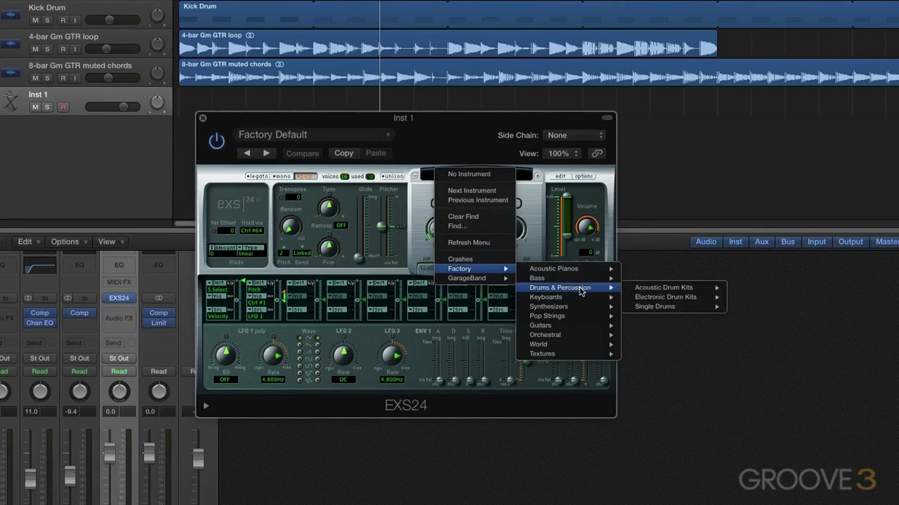
mouse_move(660, 294)
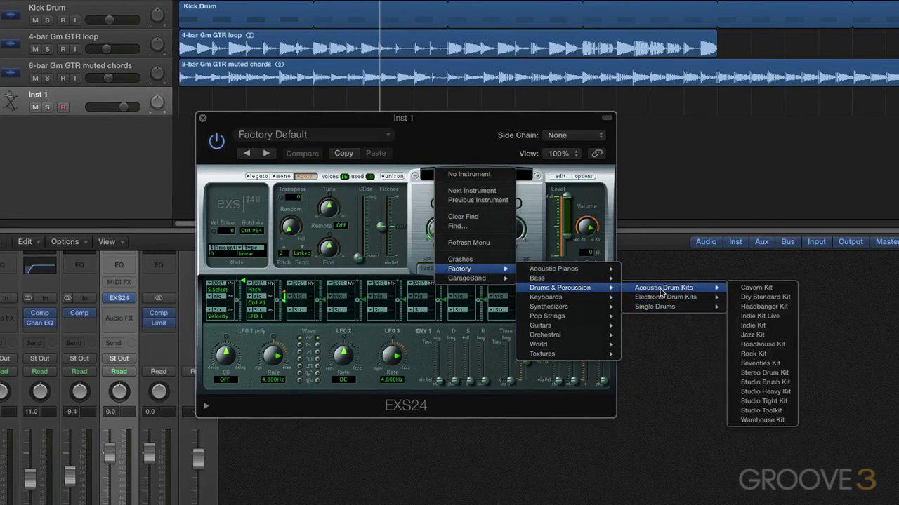
mouse_move(662, 309)
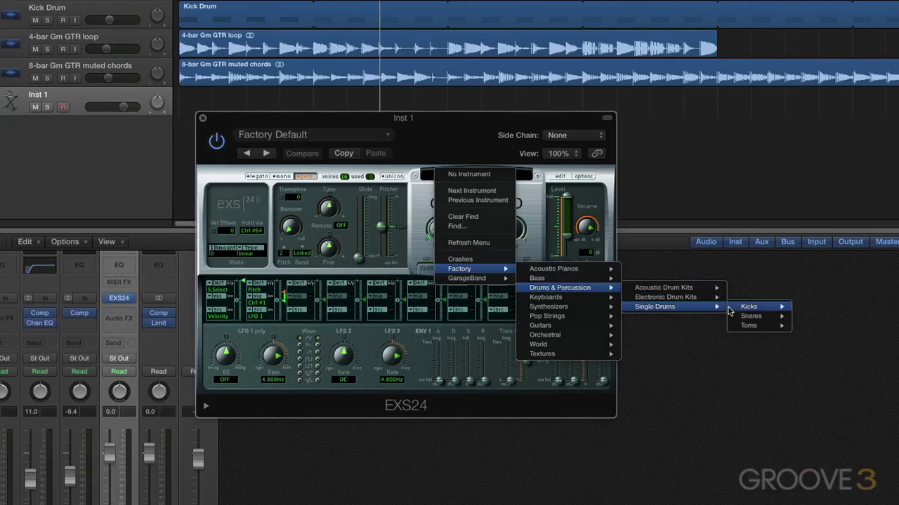
mouse_move(761, 320)
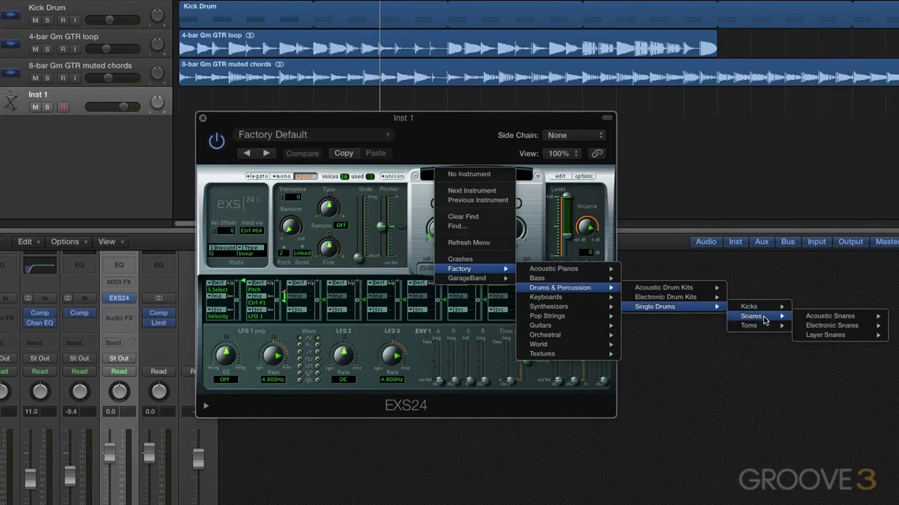
mouse_move(824, 327)
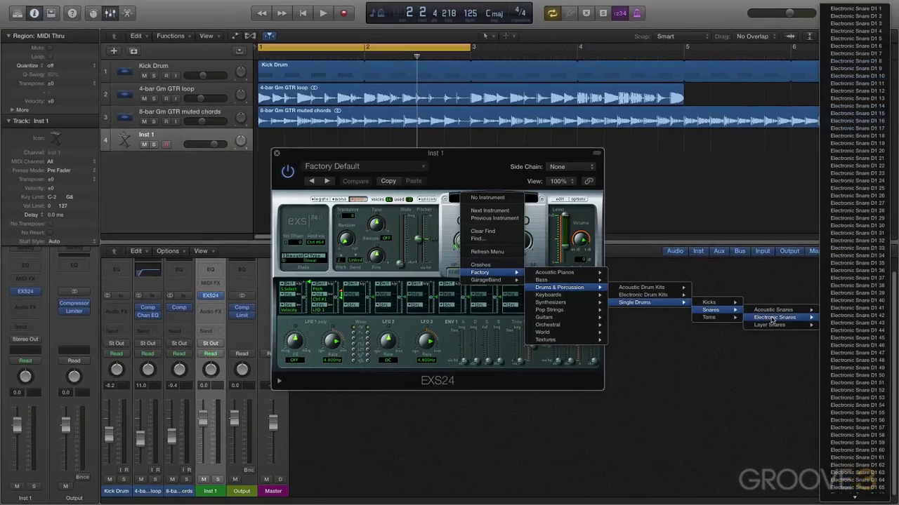
mouse_move(776, 327)
click(853, 319)
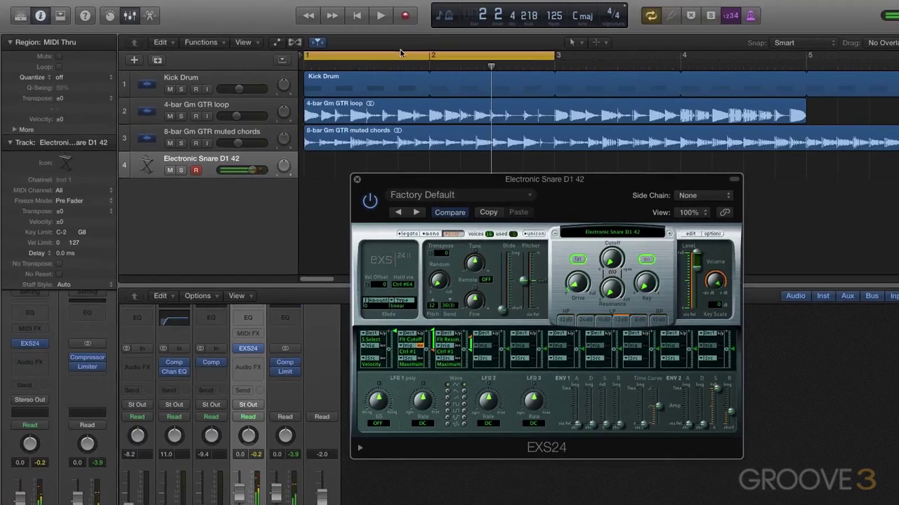
Audition the song with a quick play and stop, moving the sampler window aside
click(379, 17)
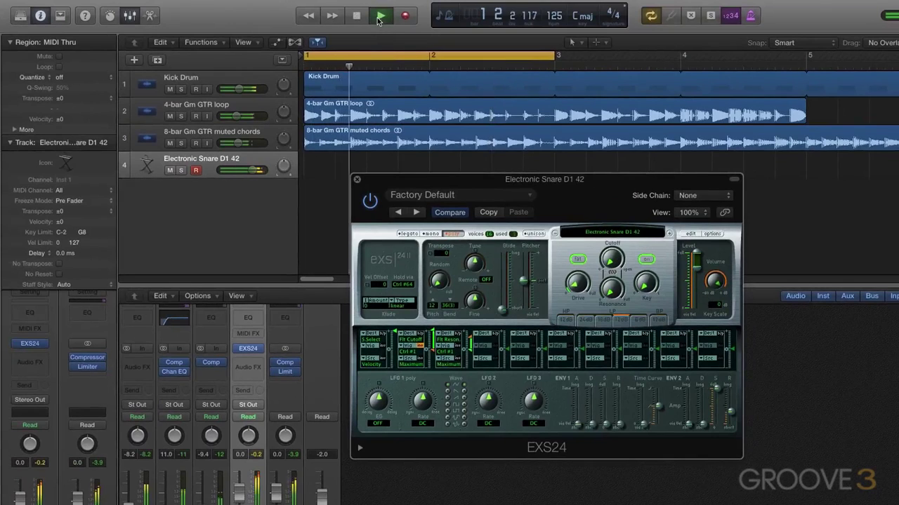
click(355, 16)
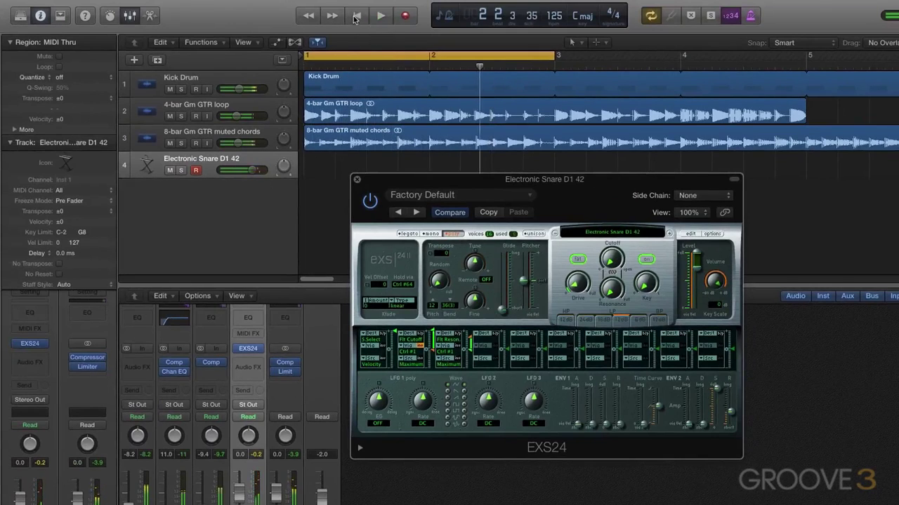
drag(386, 180, 439, 231)
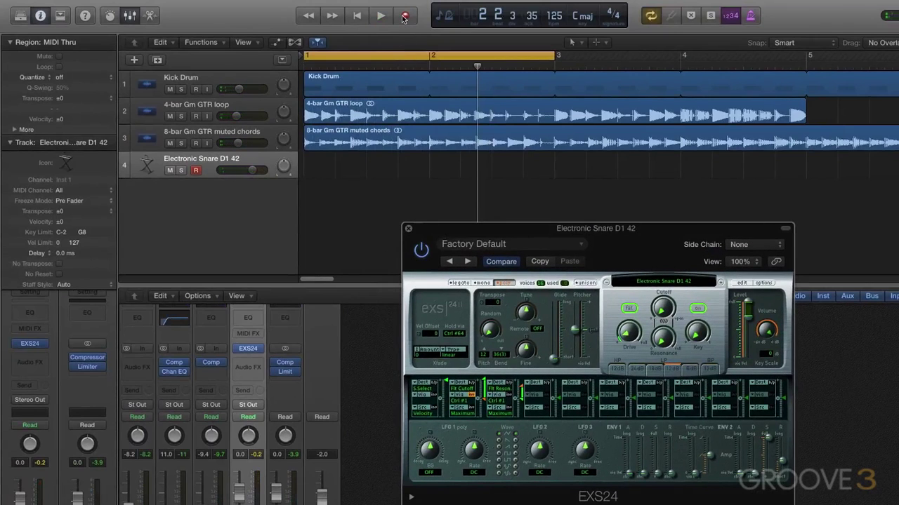
Record a one-bar snare region from the start of the song
key(Return)
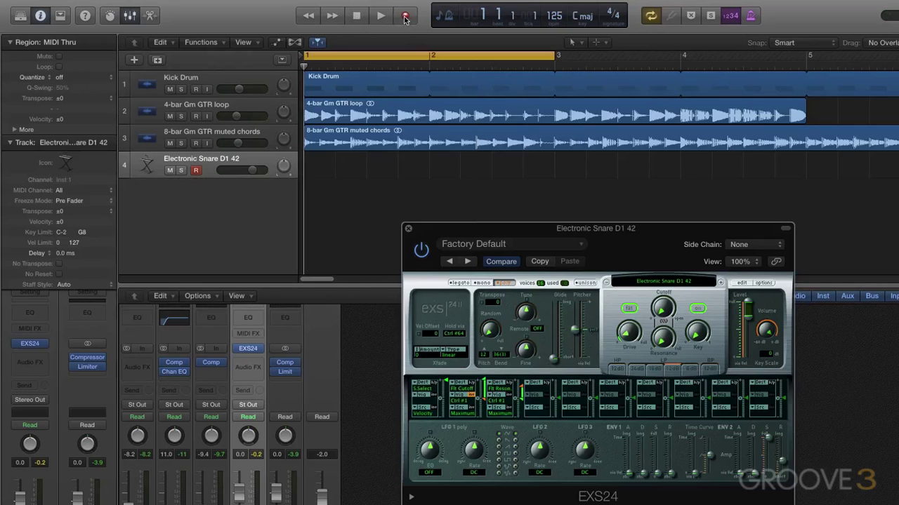
click(405, 17)
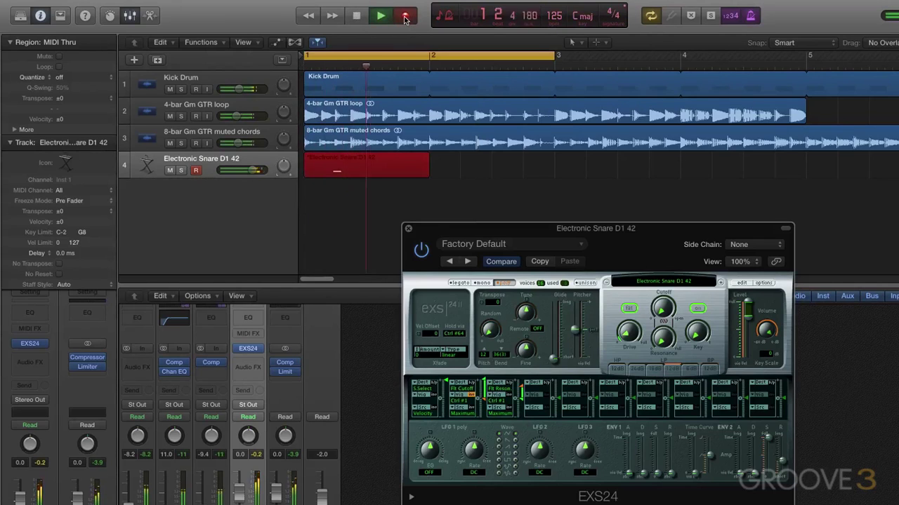
key(space)
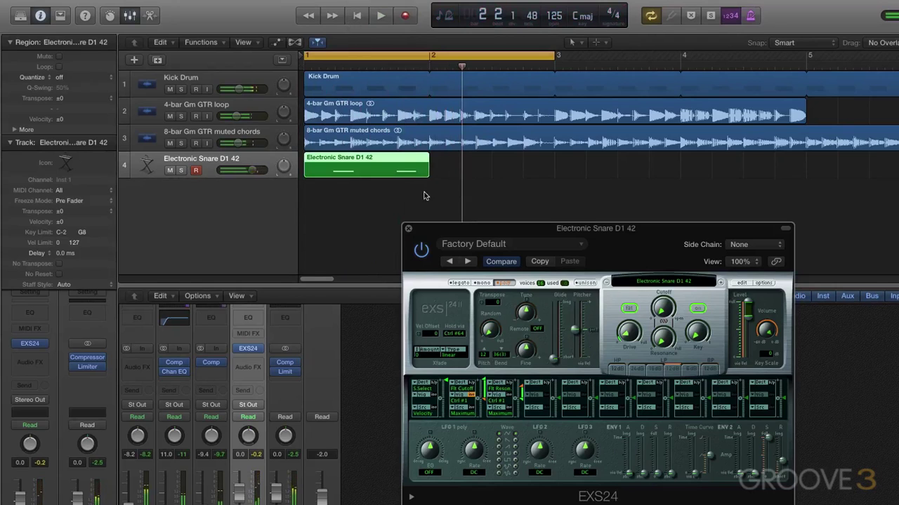
double_click(408, 160)
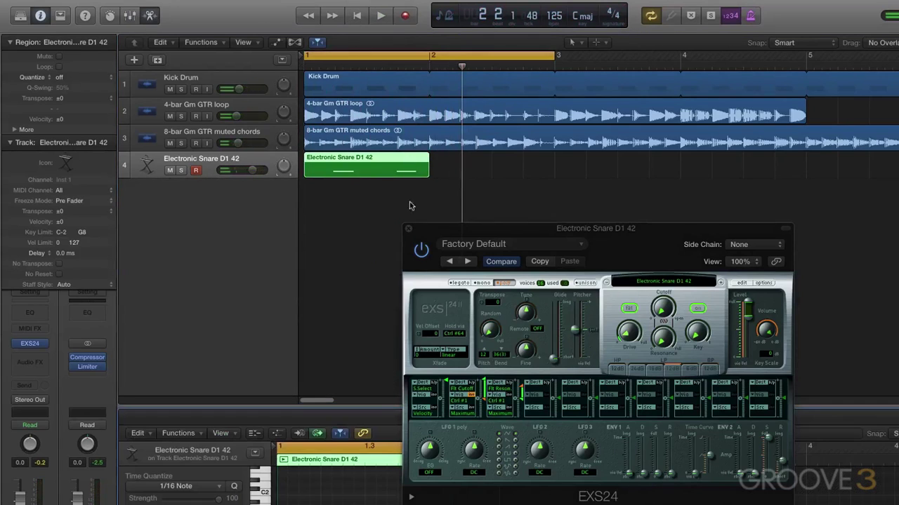
drag(414, 235, 425, 252)
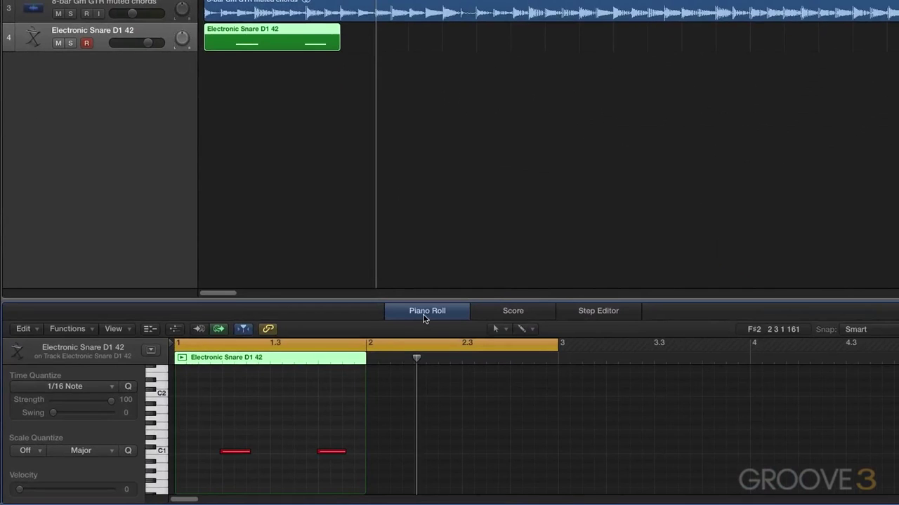
click(500, 316)
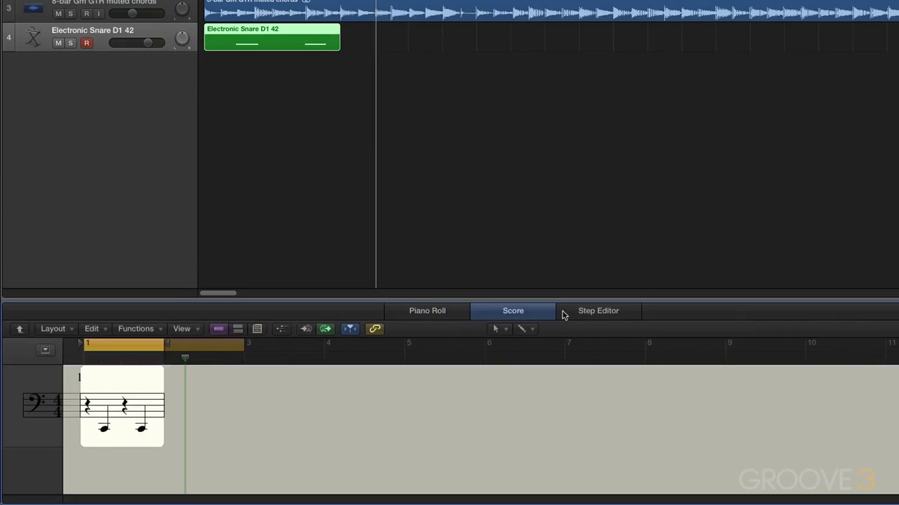
click(587, 311)
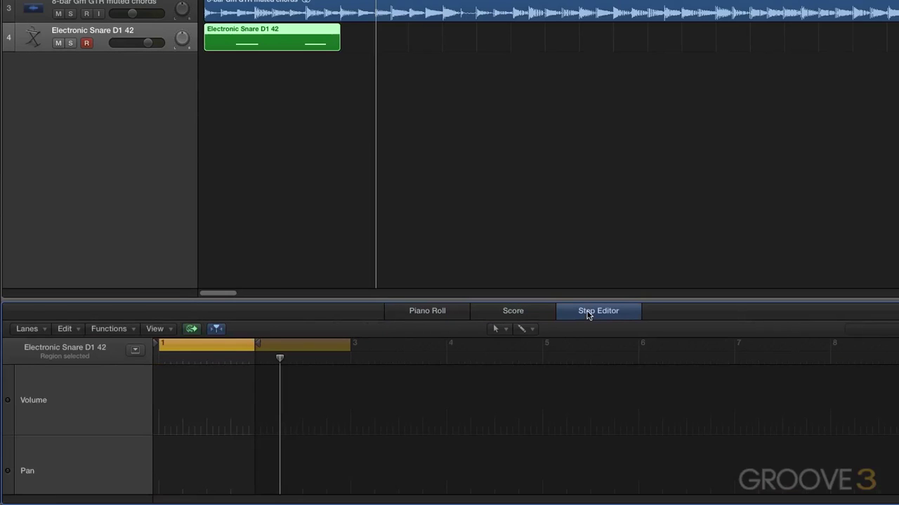
click(442, 313)
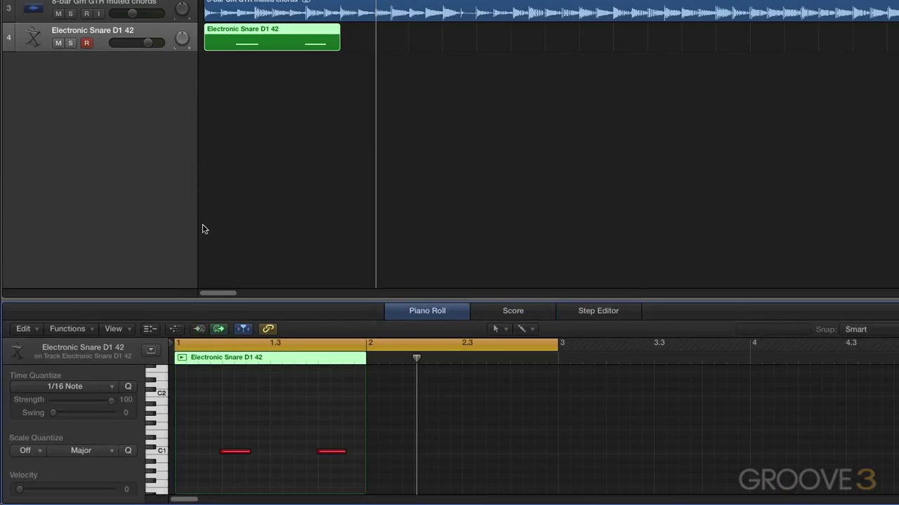
Select both snare notes and check the Time Quantize values, keeping 1/16 Note
drag(202, 415, 325, 485)
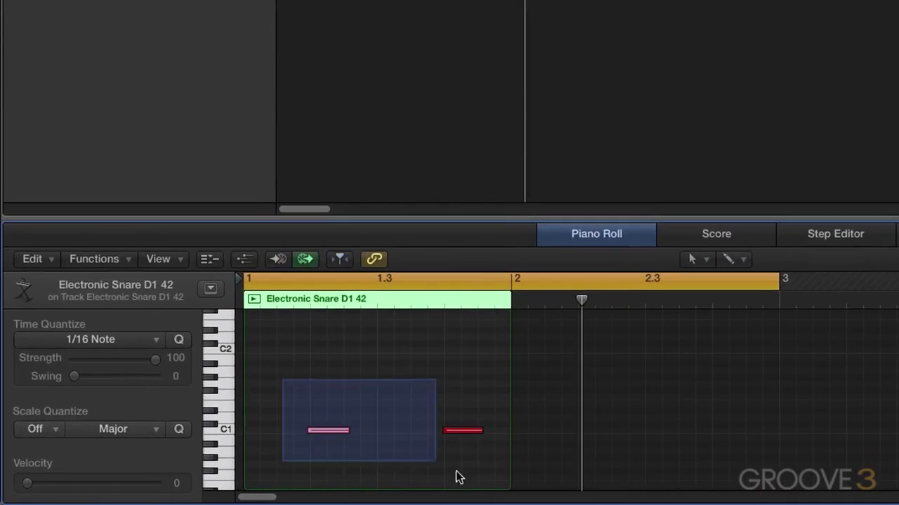
drag(456, 477, 490, 481)
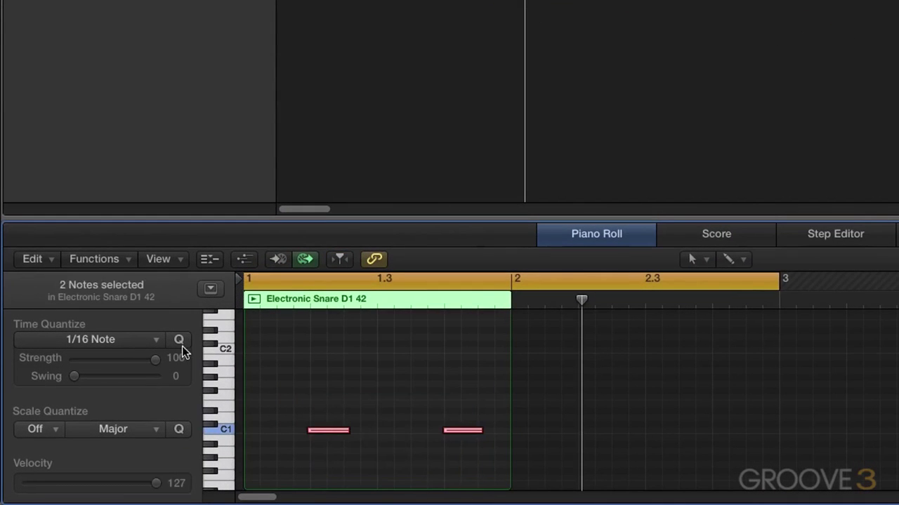
click(94, 341)
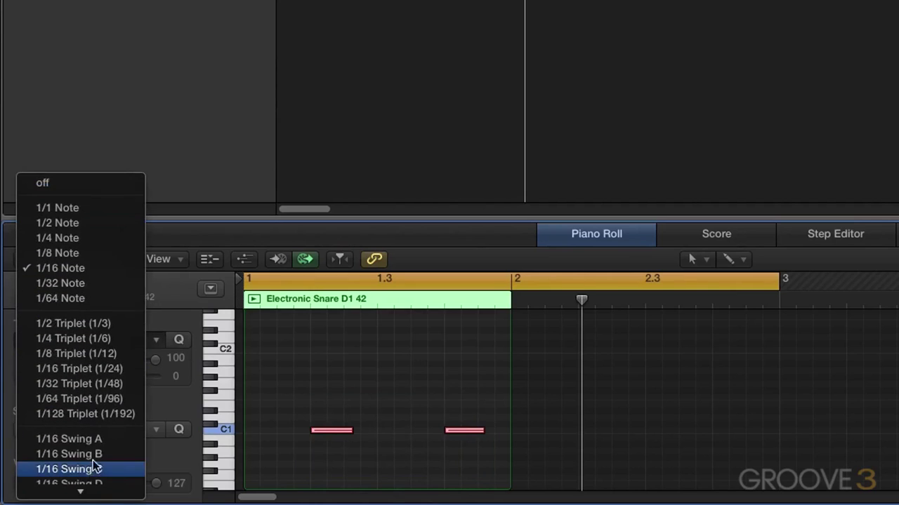
click(112, 35)
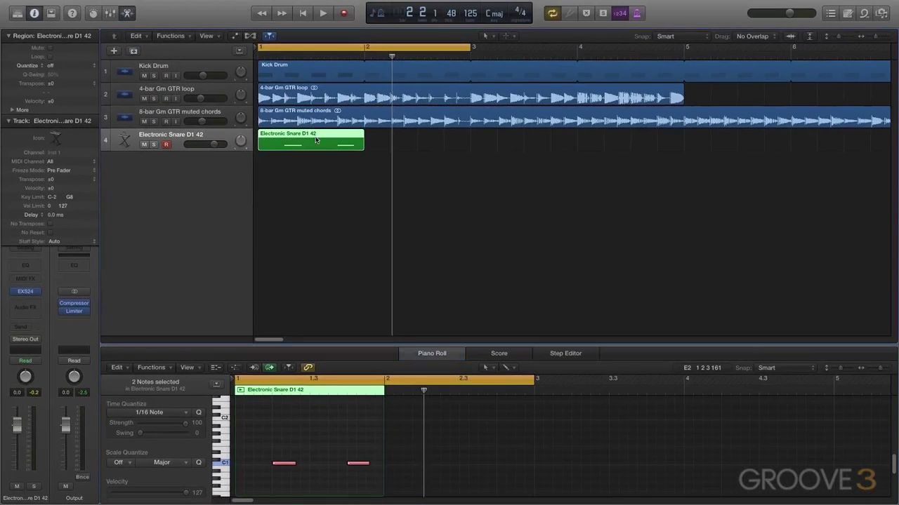
During playback, lower track 4's volume and loop the snare region out to bar 3
key(space)
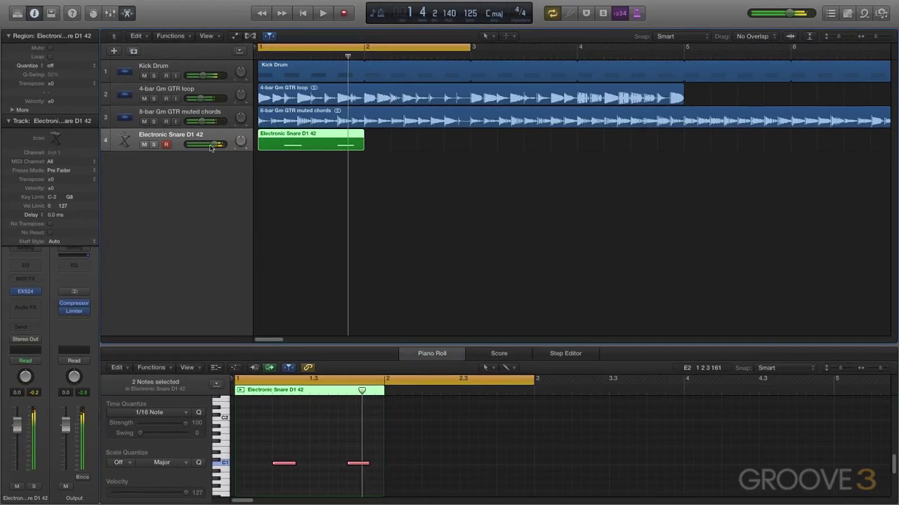
drag(210, 148, 202, 147)
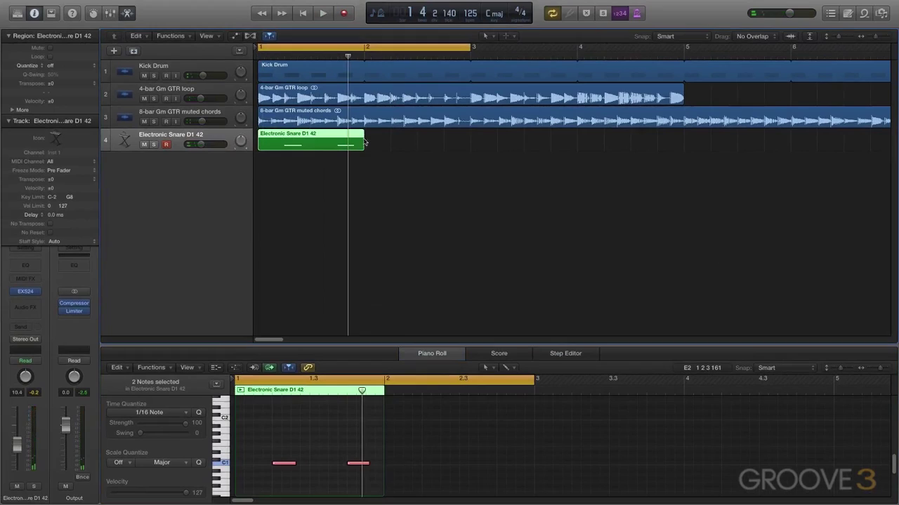
drag(364, 137, 470, 139)
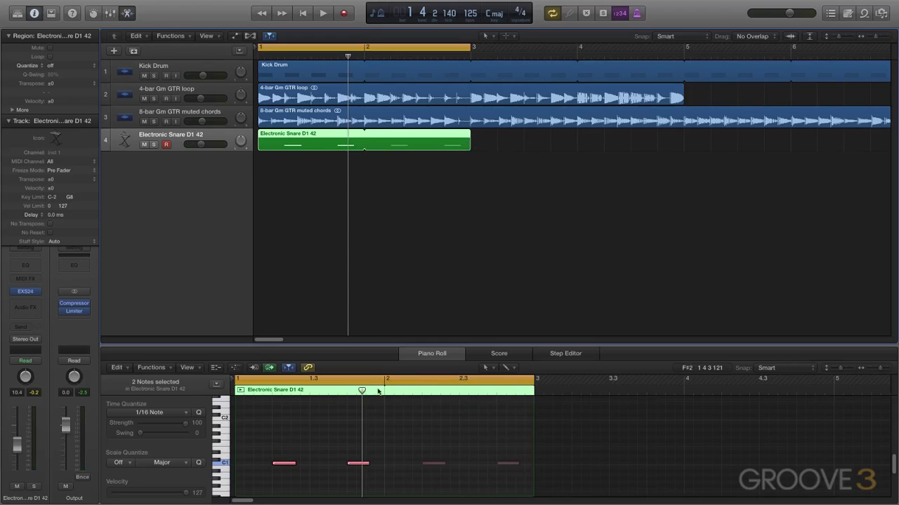
Start playback and open the snare track's EXS24 instrument window
key(space)
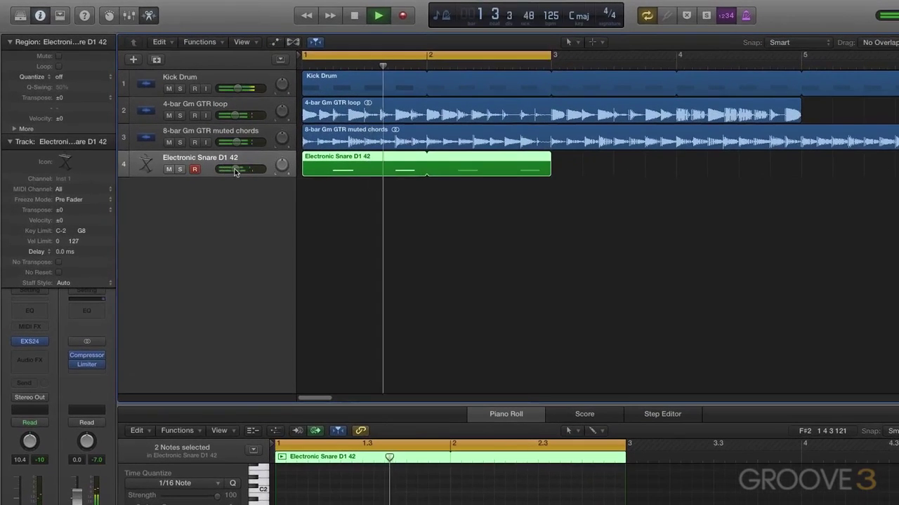
mouse_move(204, 144)
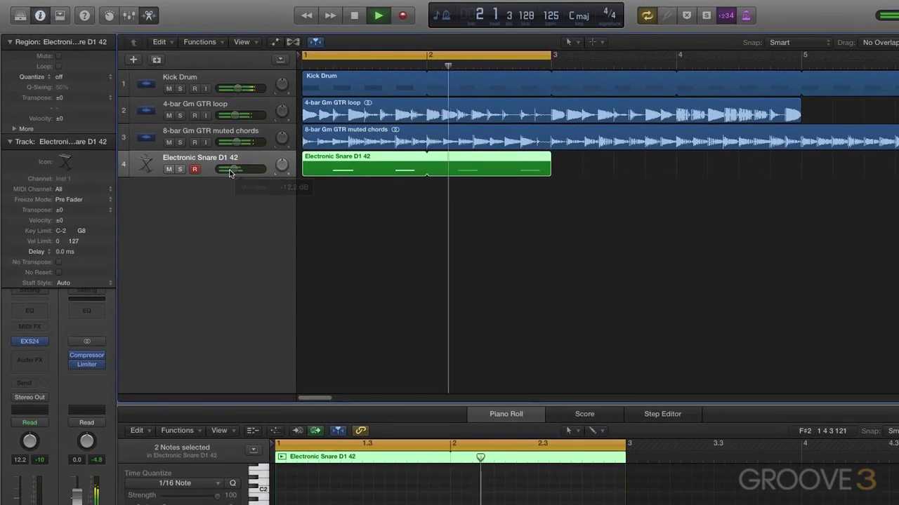
click(31, 344)
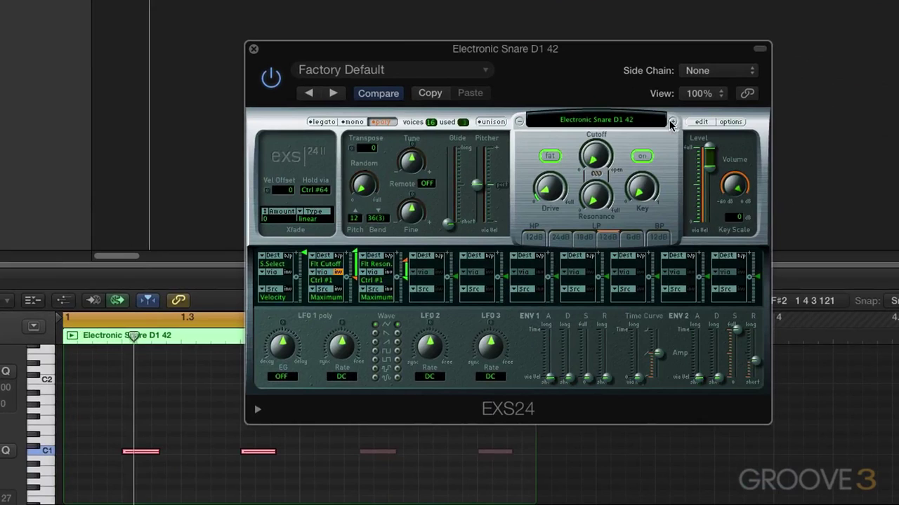
Step forward through snare patches to D1 45, then back to Electronic Snare D1 42
click(671, 123)
click(672, 123)
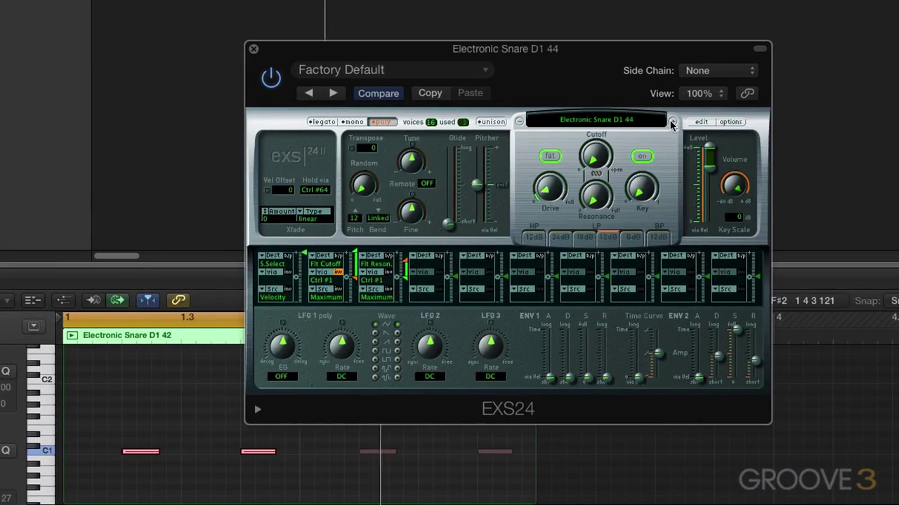
click(671, 122)
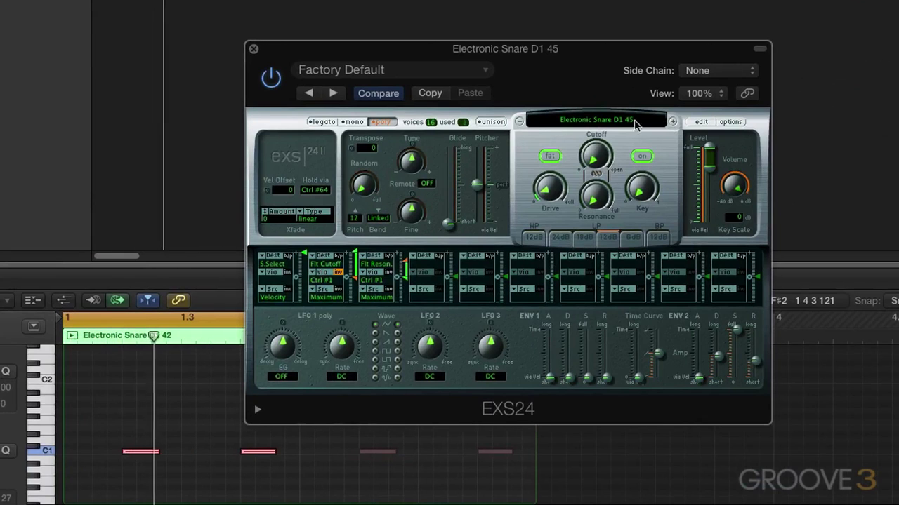
click(520, 122)
click(520, 122)
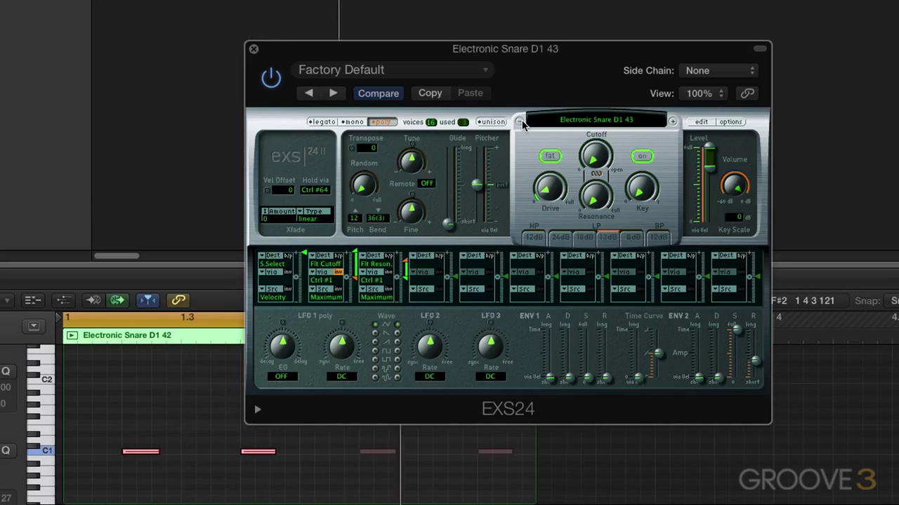
click(520, 123)
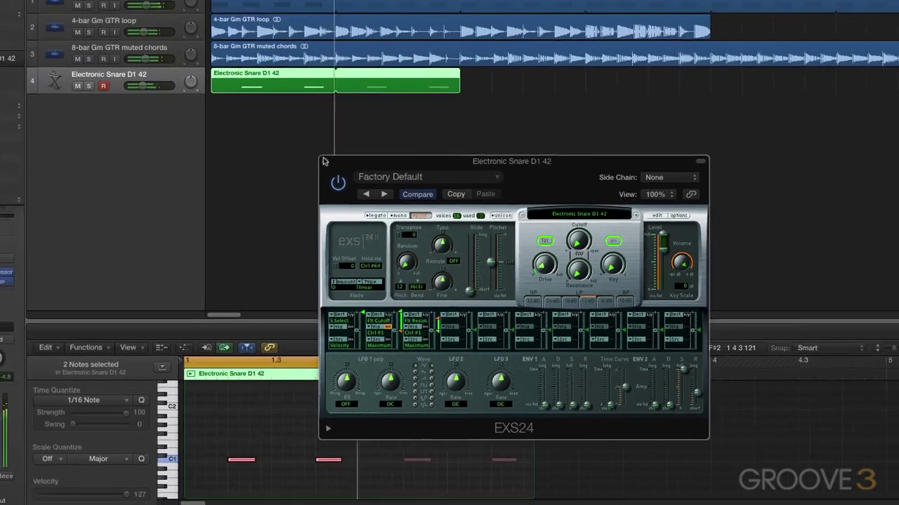
Close the EXS24 window and rename the snare track to Snare
click(253, 48)
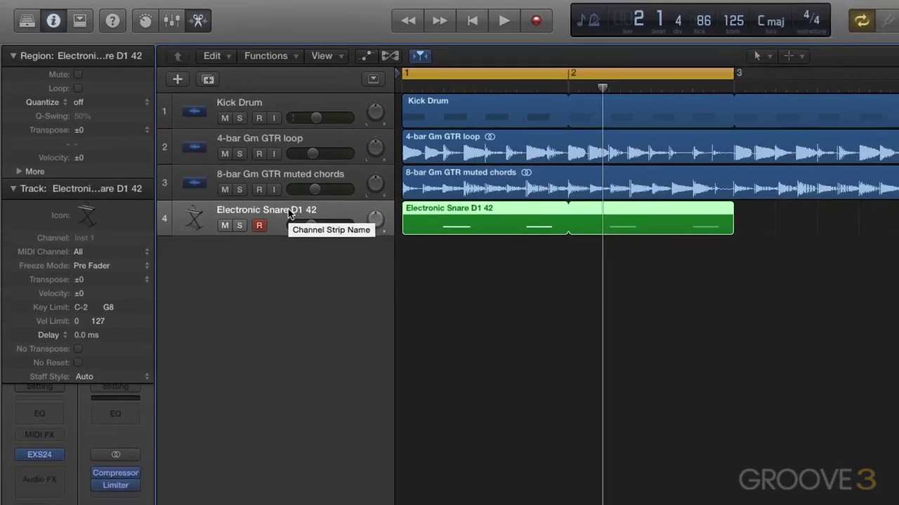
double_click(186, 136)
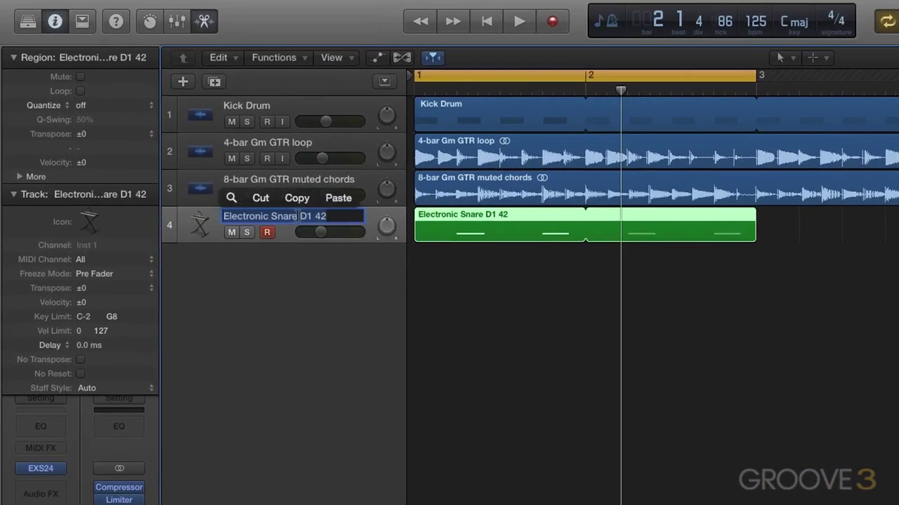
text(Snare)
key(Return)
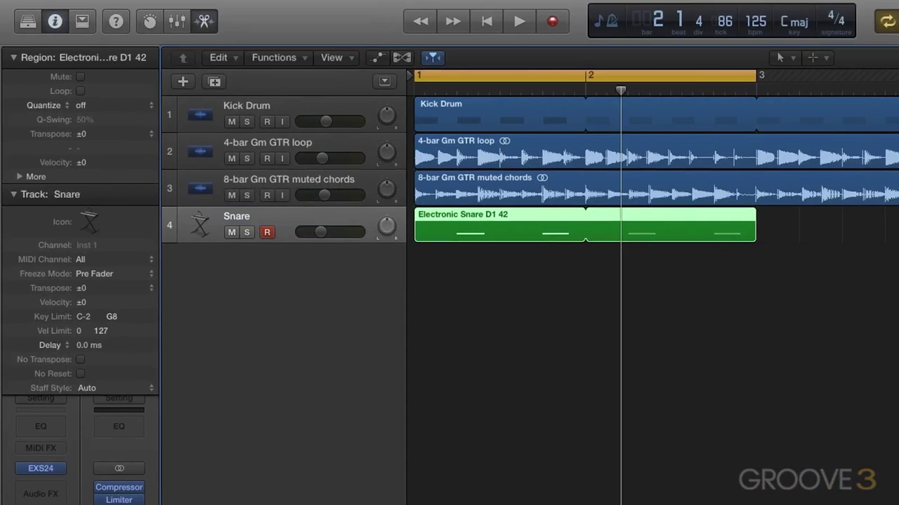
Rename the third track to Muted Chords
click(306, 185)
double_click(306, 181)
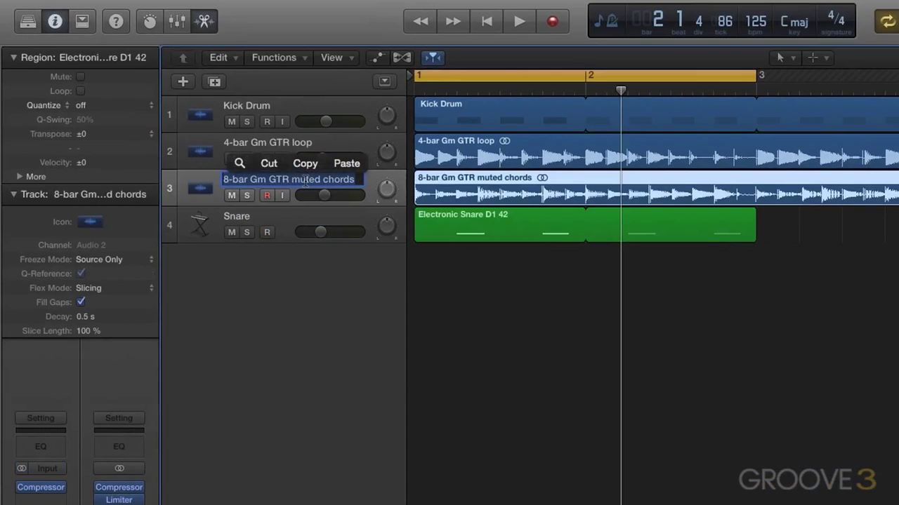
text(Muted Chords)
key(Return)
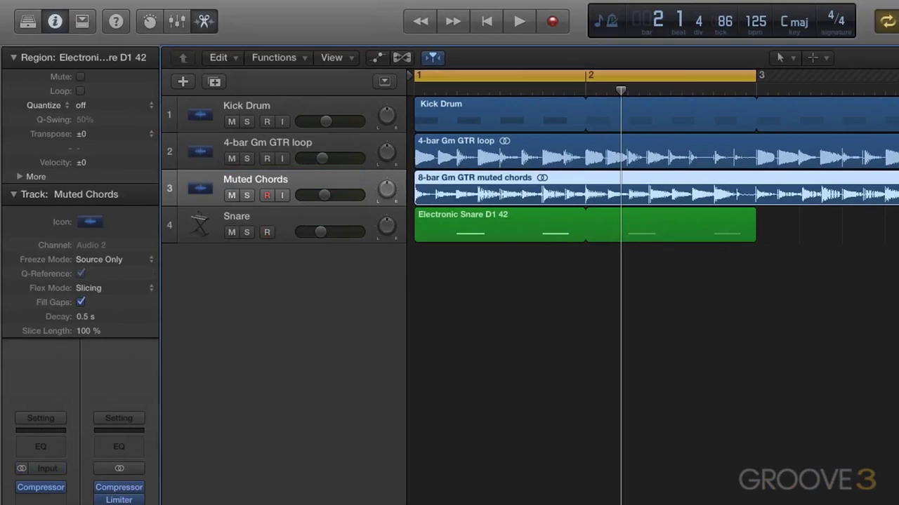
Rename the 4-bar Gm GTR loop track to Guitar Loop and narrow the track header column
double_click(304, 144)
text(Guitar Loop)
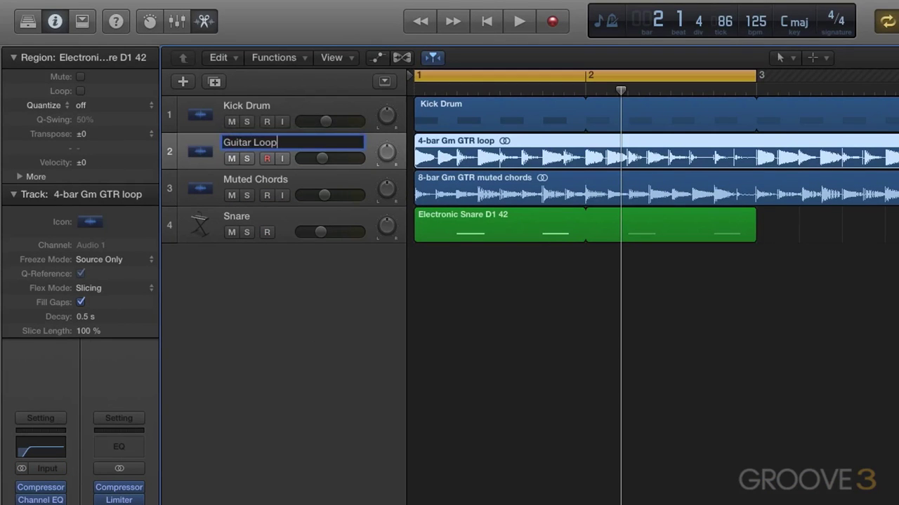
key(Return)
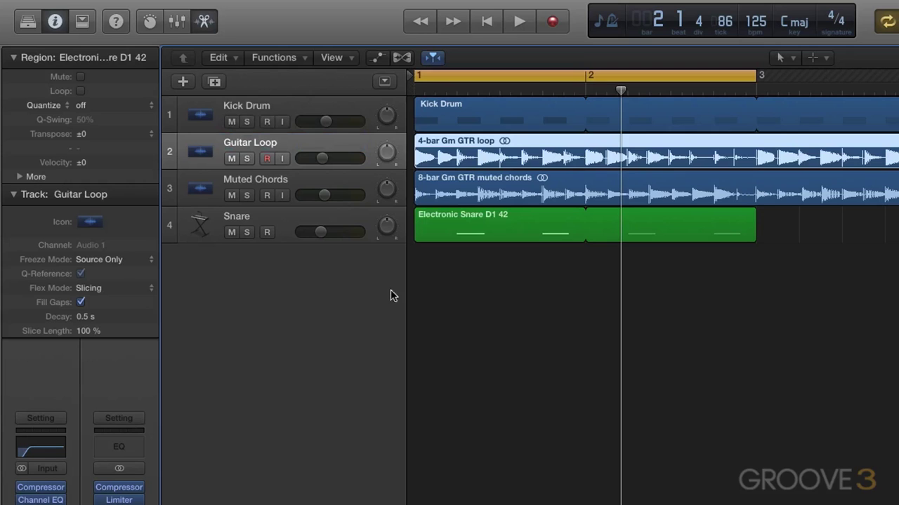
drag(403, 297, 372, 293)
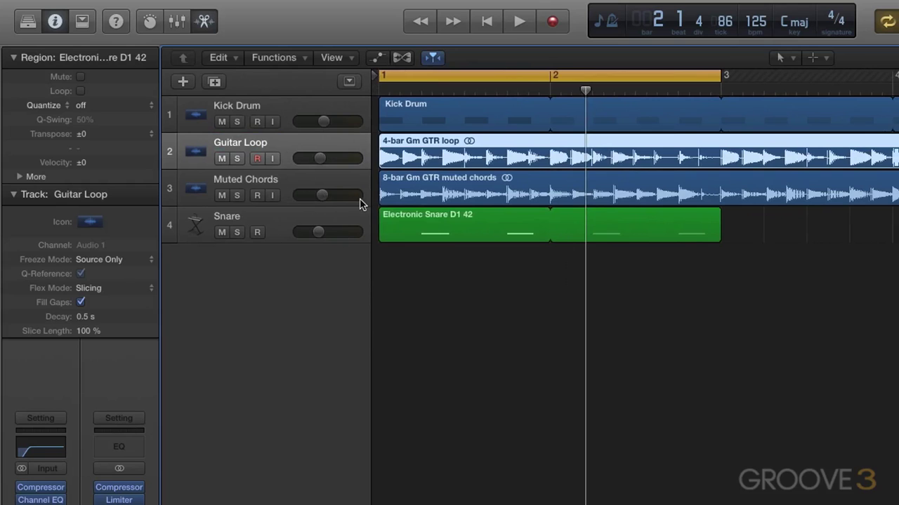
Play and stop the arrangement, open the snare region in the Piano Roll, and show the Snare channel
key(space)
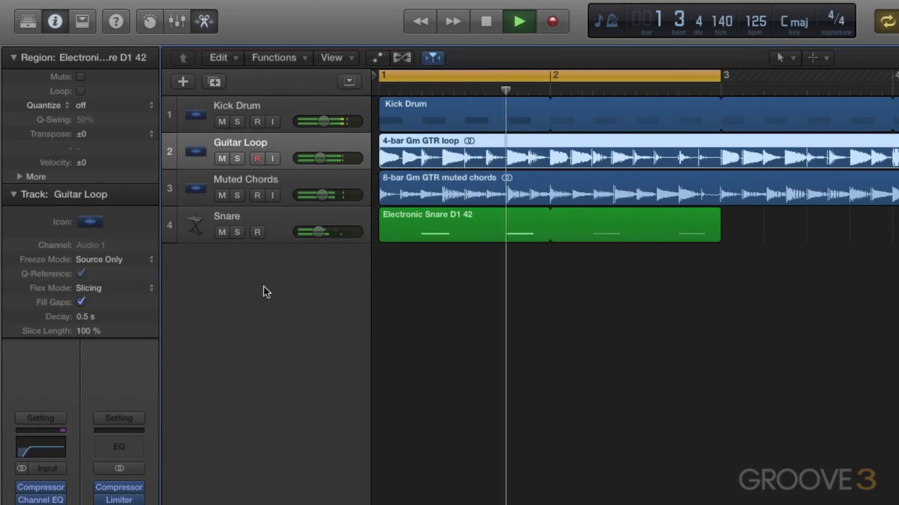
key(space)
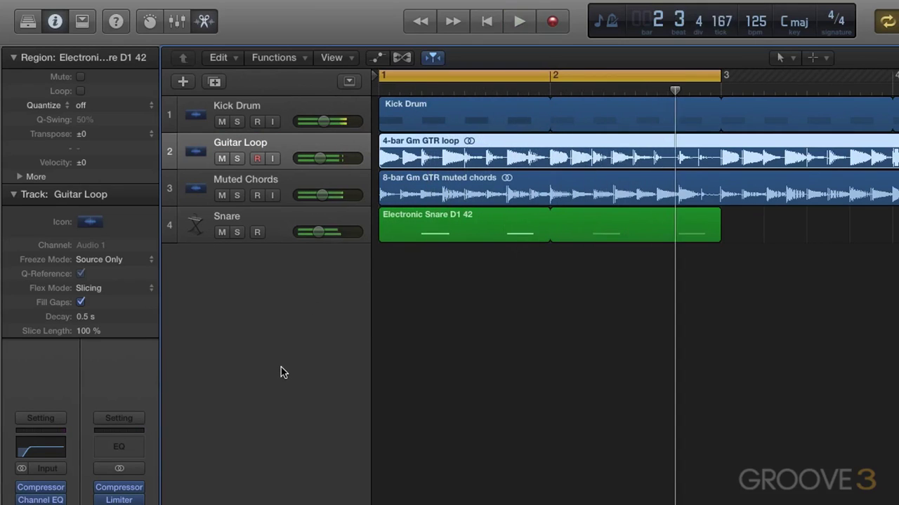
double_click(453, 216)
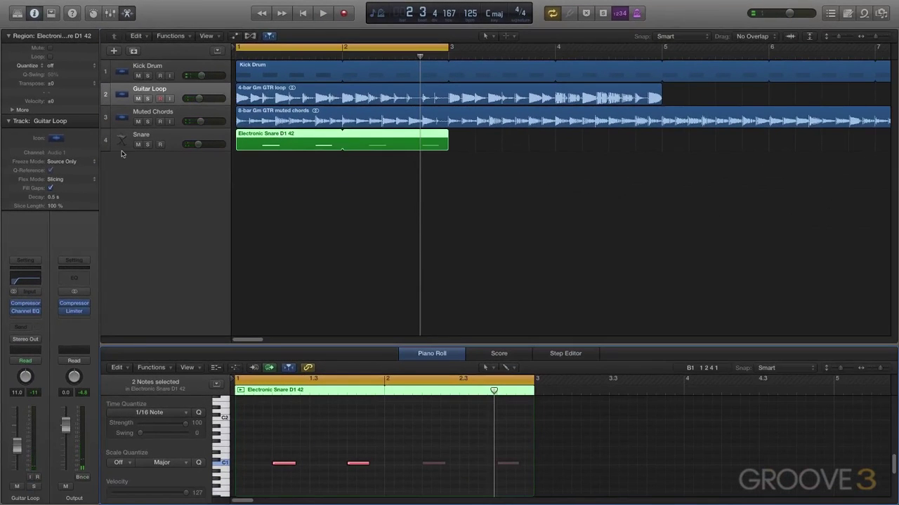
click(145, 136)
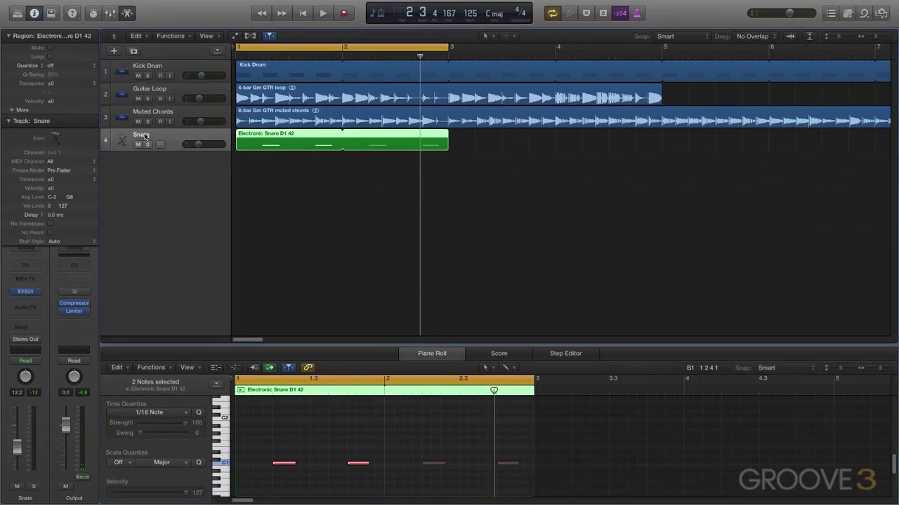
click(9, 121)
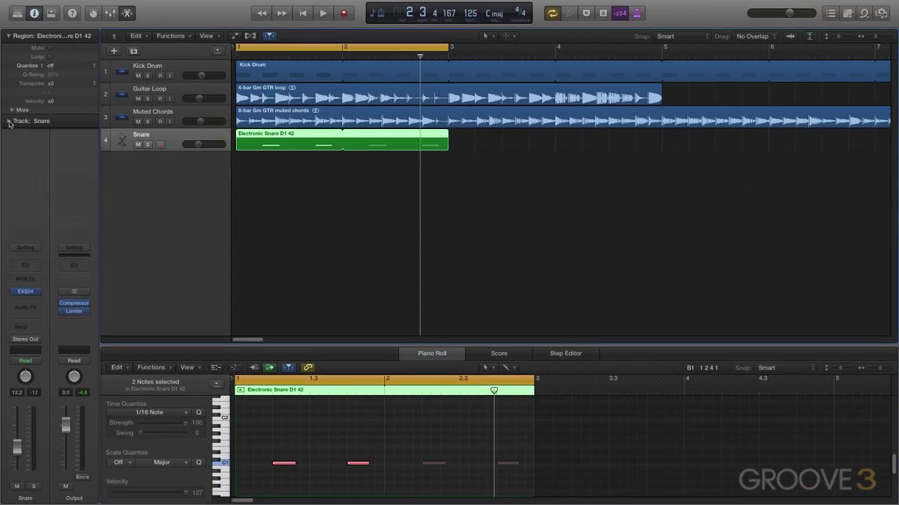
Insert a stereo Distortion effect after EXS24 on the Snare channel
click(25, 308)
mouse_move(31, 339)
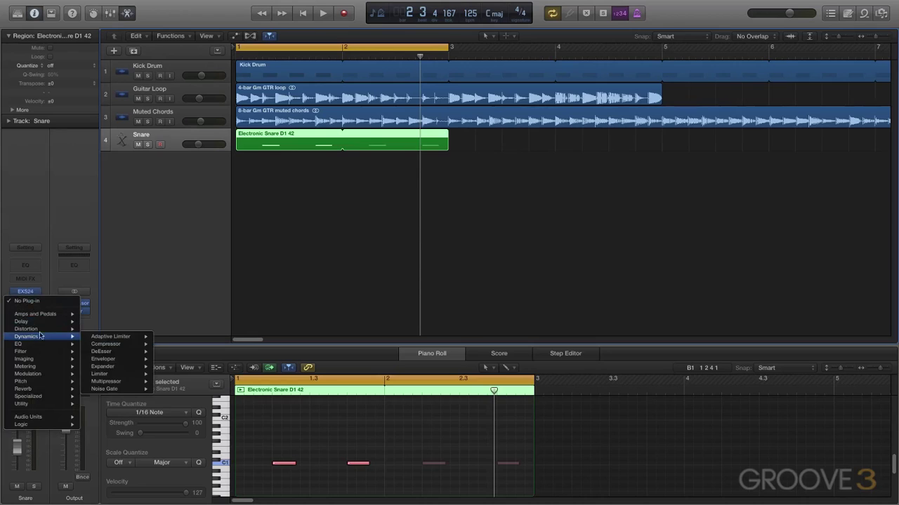
mouse_move(100, 344)
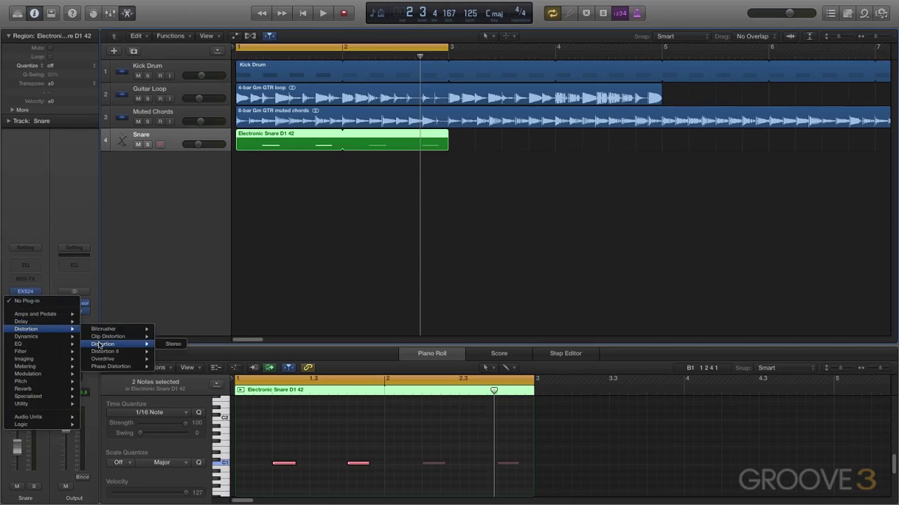
click(172, 344)
During playback, position the Distortion window and raise its Tone to 20000Hz
key(space)
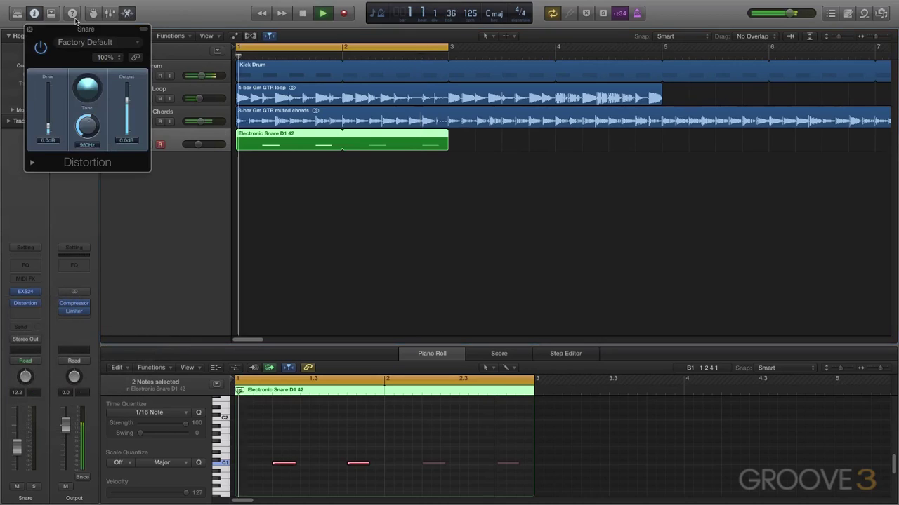
drag(77, 29, 294, 185)
drag(305, 285, 306, 279)
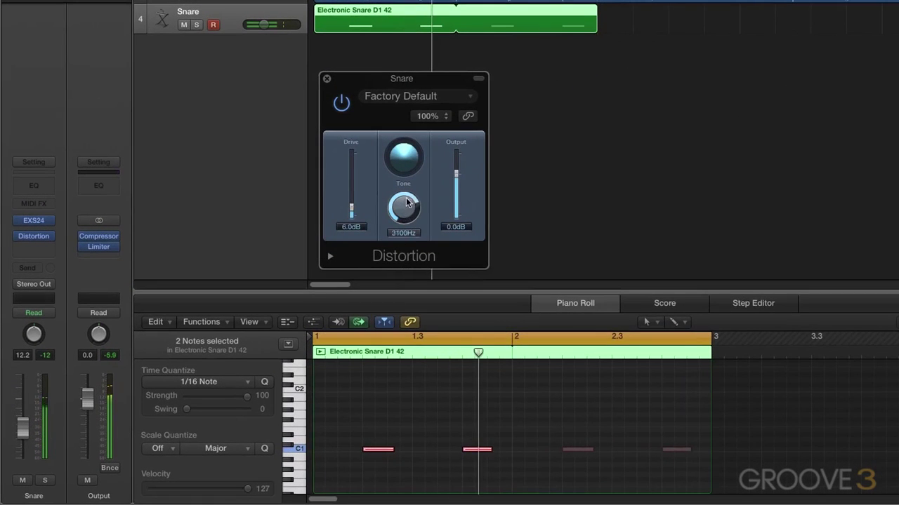
drag(405, 203, 405, 183)
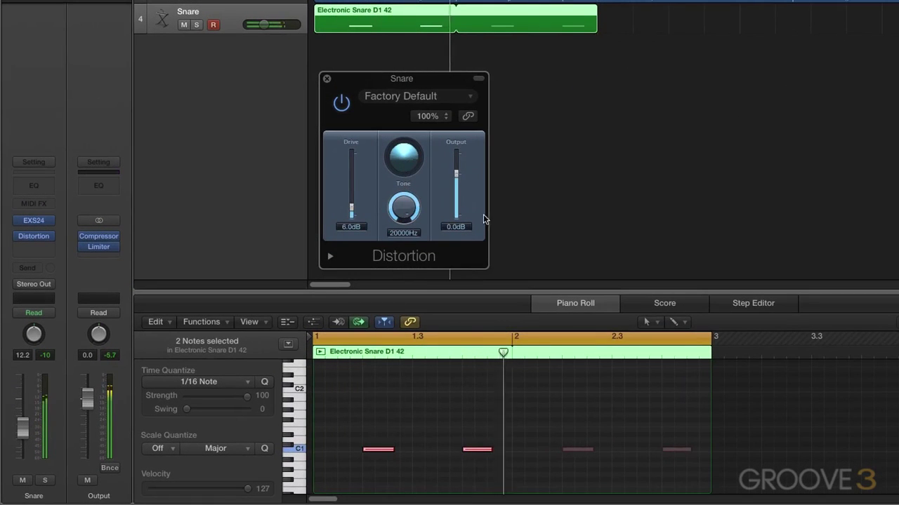
click(38, 247)
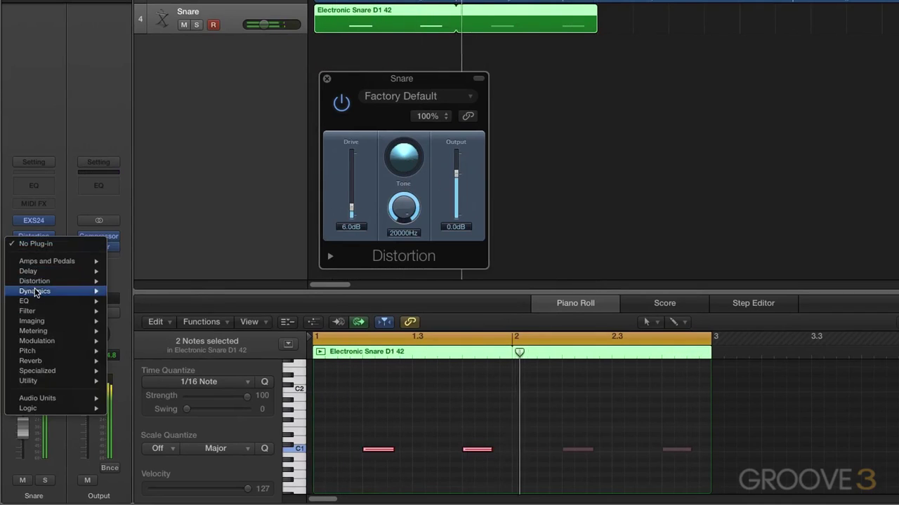
Insert a Channel EQ in the Snare's next Audio FX slot, after the Distortion
click(57, 136)
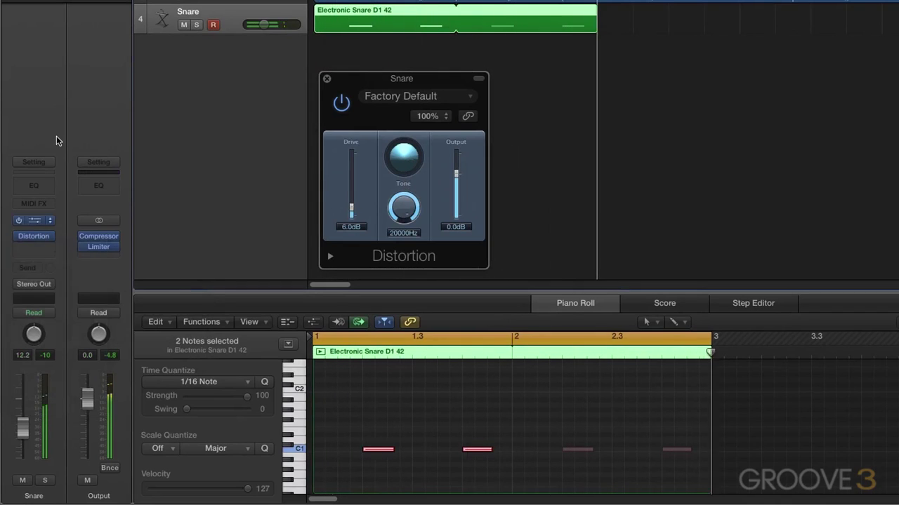
click(39, 247)
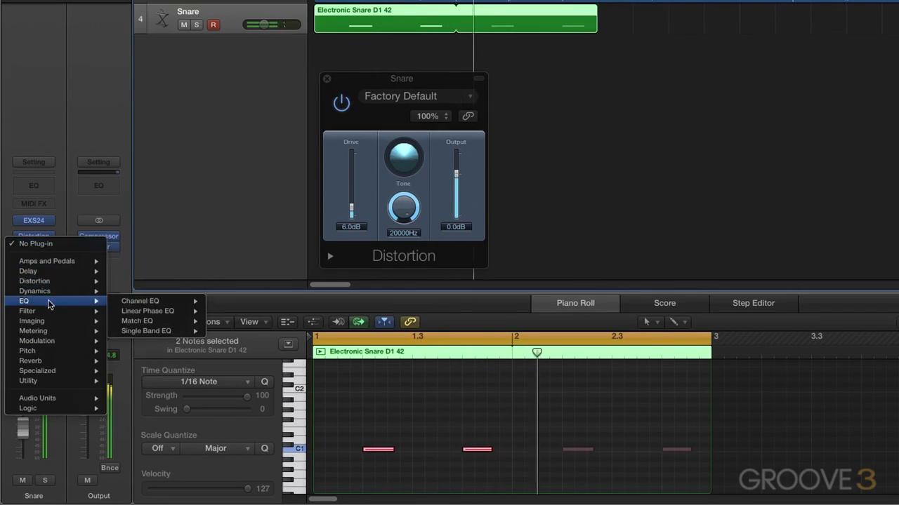
click(56, 123)
click(35, 199)
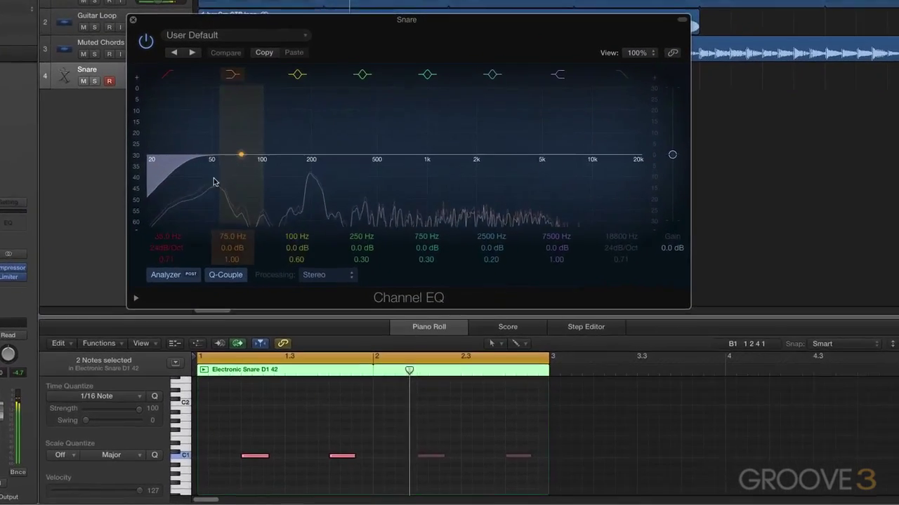
Shape the EQ: 124 Hz low cut, +2.5 dB near 205 Hz, −4.5 dB near 710 Hz
drag(250, 225, 275, 221)
drag(245, 172, 275, 166)
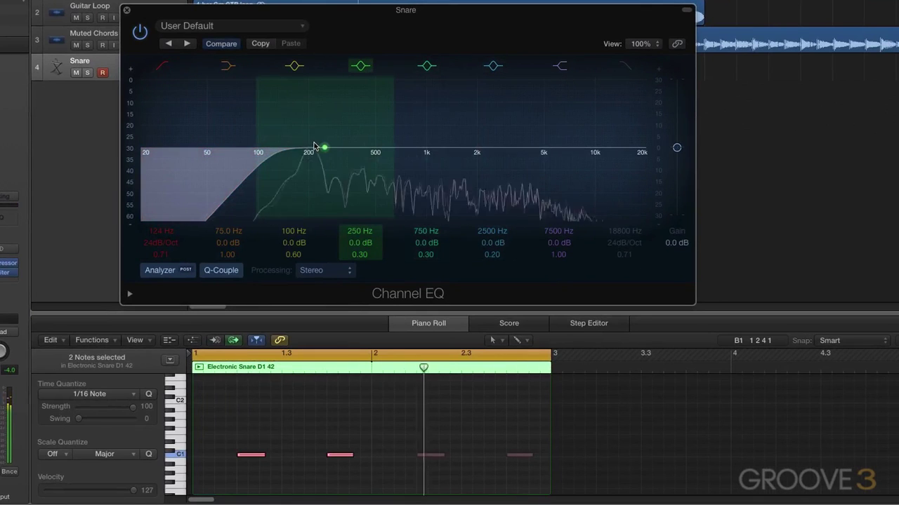
mouse_move(316, 142)
mouse_down()
mouse_move(301, 136)
mouse_move(295, 110)
mouse_move(307, 114)
mouse_move(307, 145)
mouse_up()
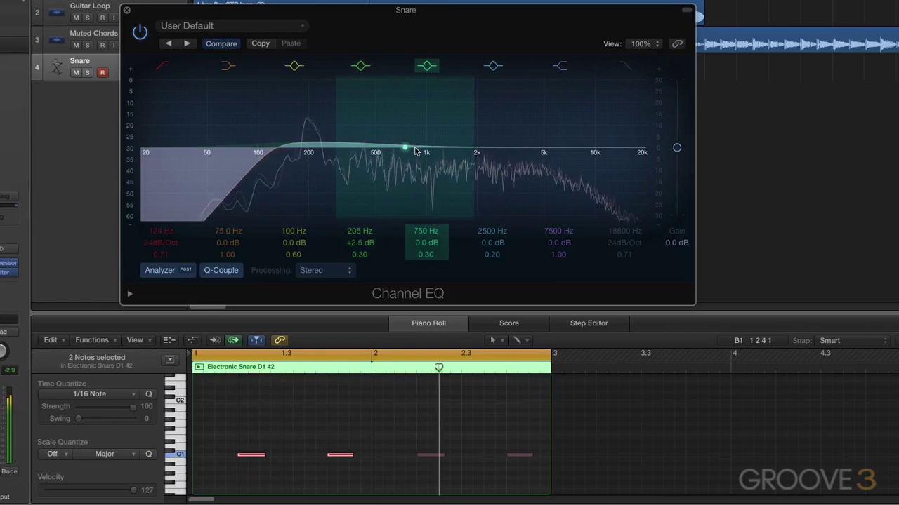
drag(405, 147, 441, 158)
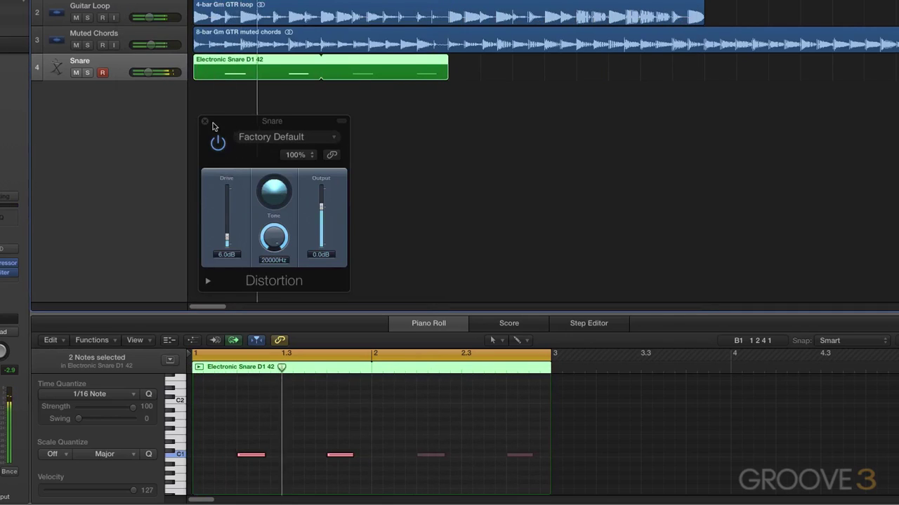
Lower the Snare's Distortion output to −4.5 dB, close its window and stop playback
drag(322, 210, 322, 213)
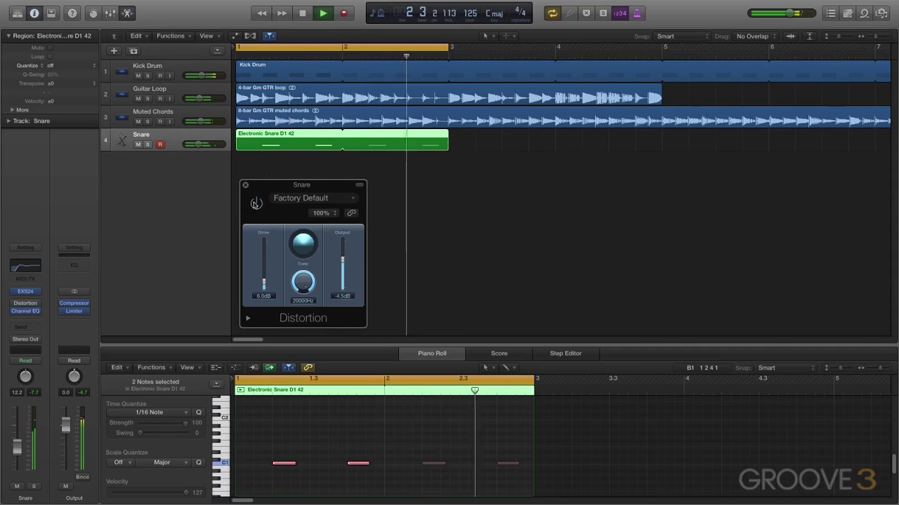
click(246, 186)
key(space)
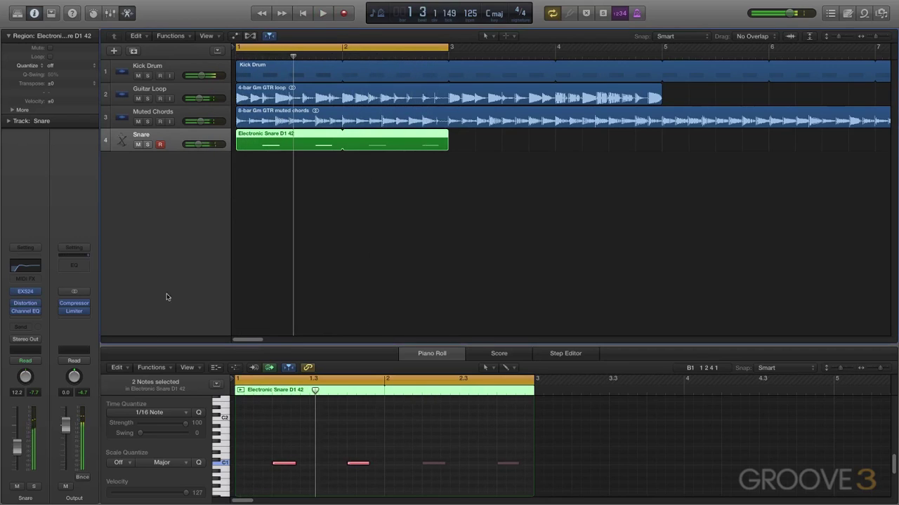